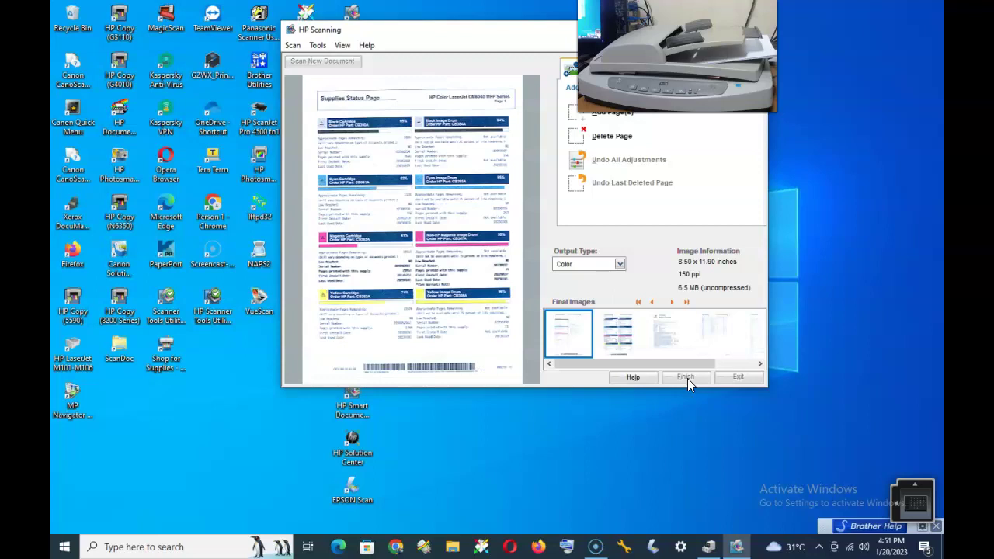
- Finish the multi-page feeder scan and open the resulting PDF from the My Scans folder in Documents
{"action": "left_click", "coordinate": [687, 378]}
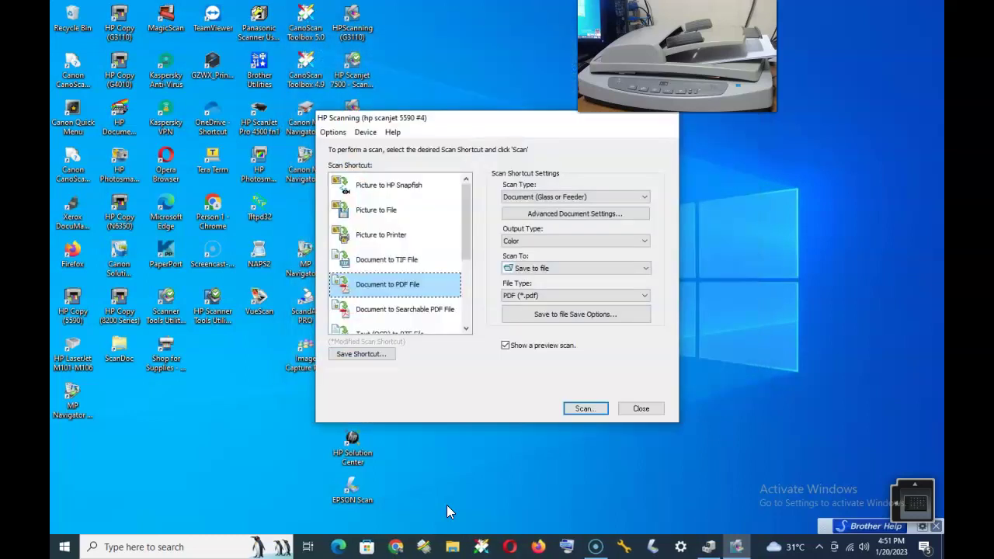
{"action": "left_click", "coordinate": [512, 531]}
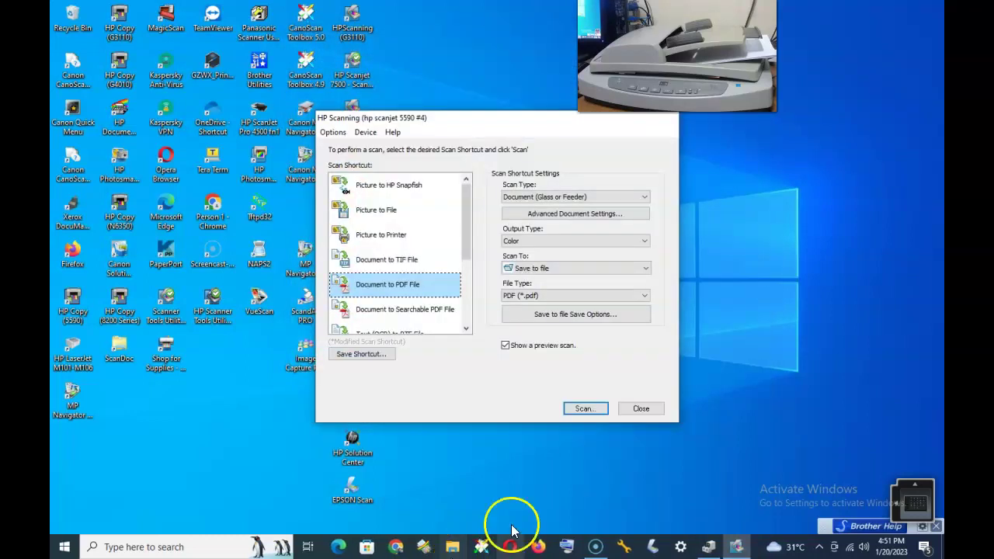
{"action": "left_click", "coordinate": [453, 546]}
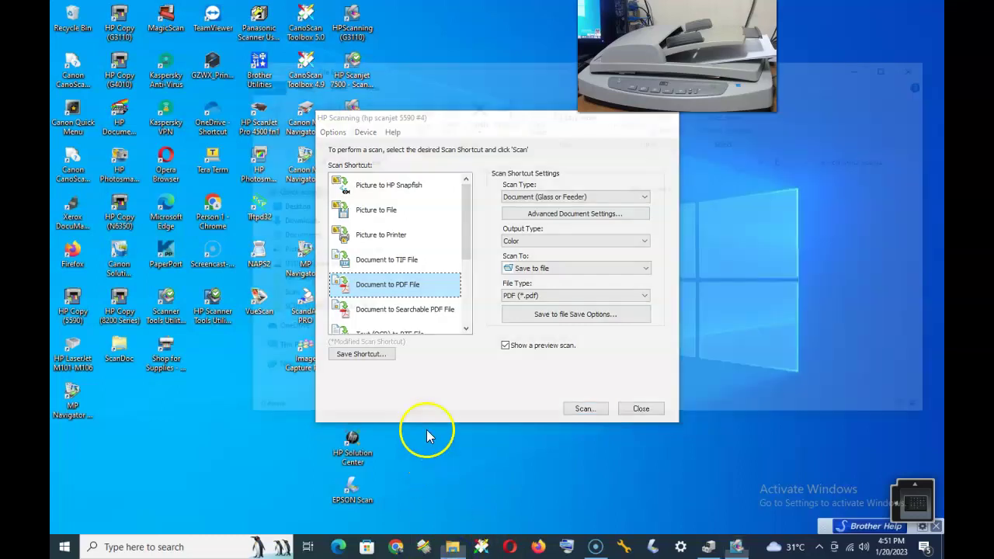
{"action": "double_click", "coordinate": [732, 210]}
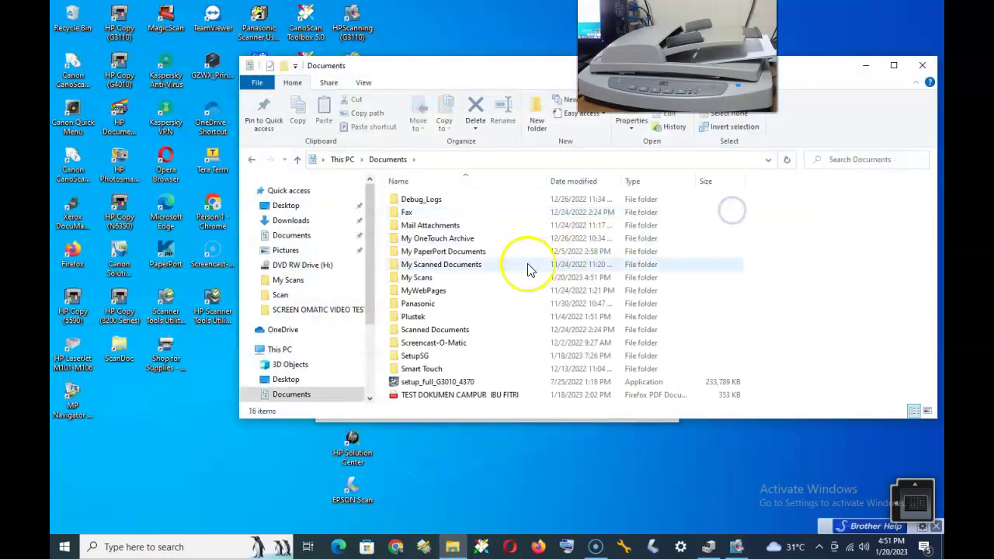
{"action": "double_click", "coordinate": [449, 278]}
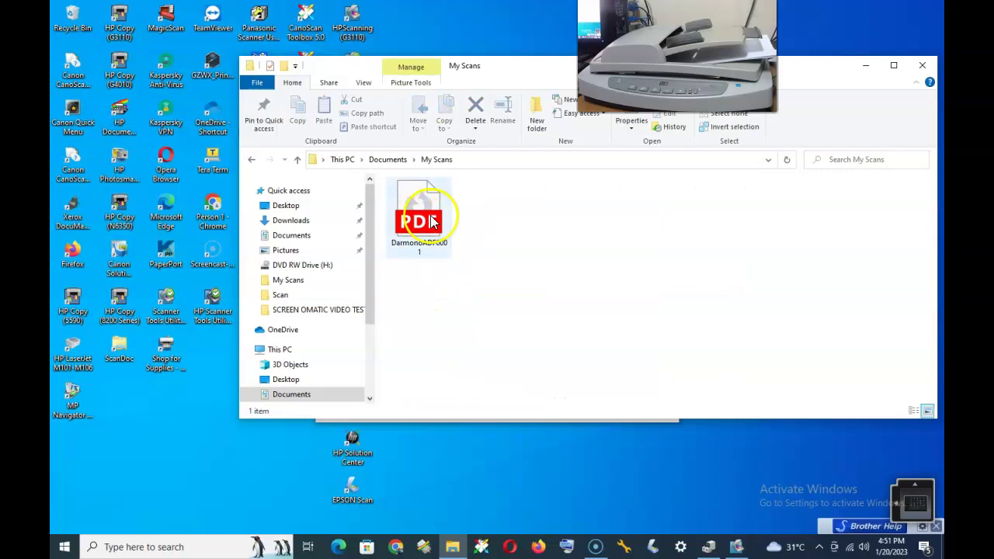
{"action": "left_click", "coordinate": [415, 258]}
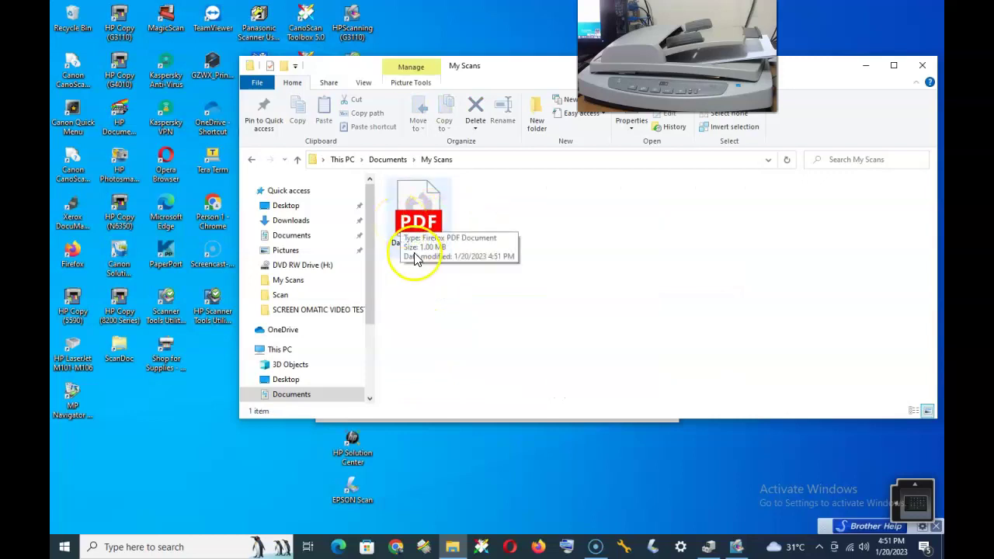
{"action": "double_click", "coordinate": [408, 220]}
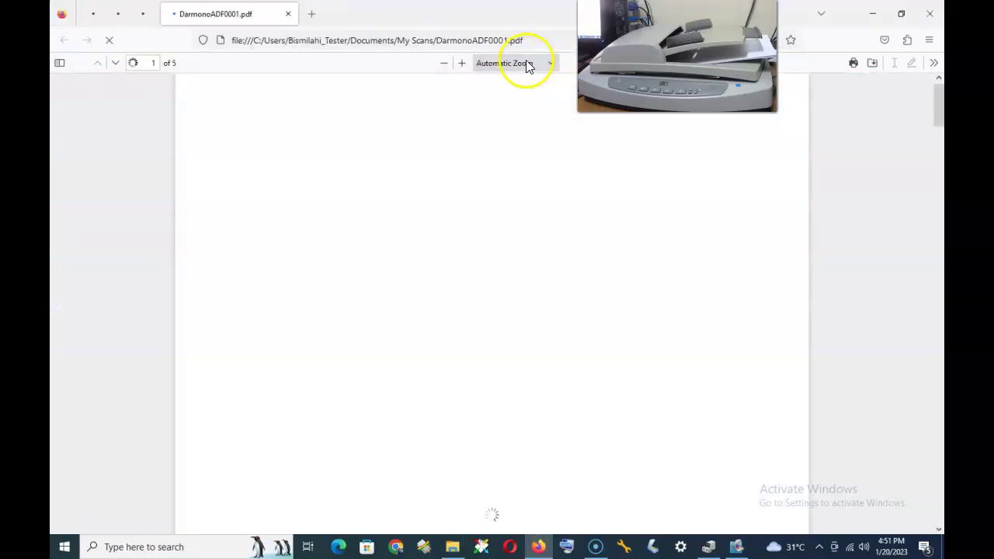
- Set the PDF zoom to 100% and examine the scan quality of the two supplies status pages
{"action": "left_click", "coordinate": [526, 63]}
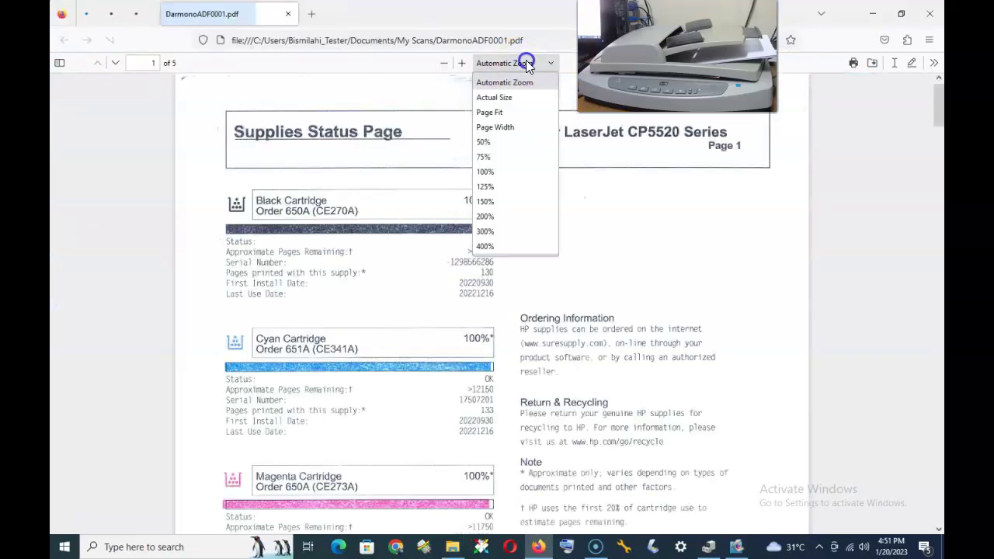
{"action": "left_click", "coordinate": [486, 173]}
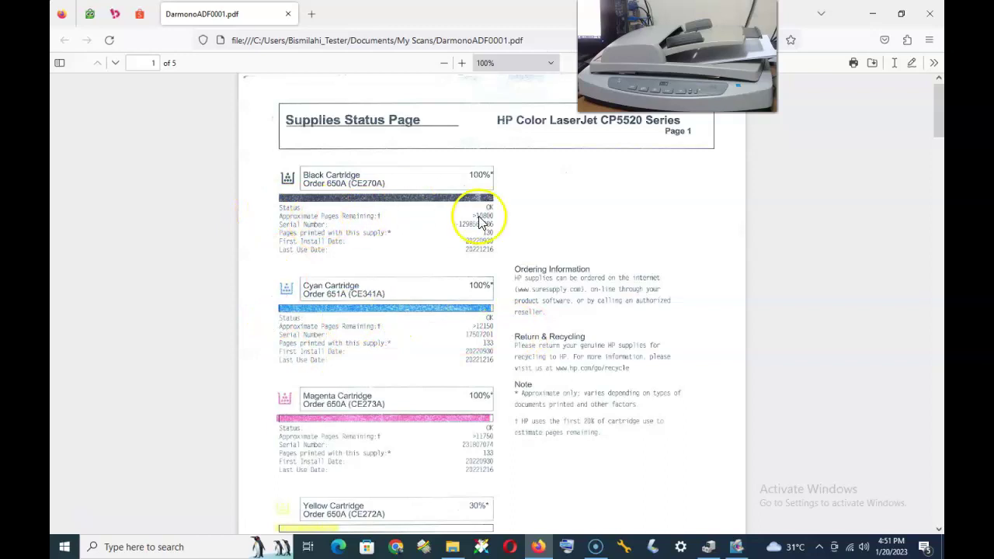
{"action": "scroll", "coordinate": [481, 220], "scroll_direction": "up", "scroll_amount": 1}
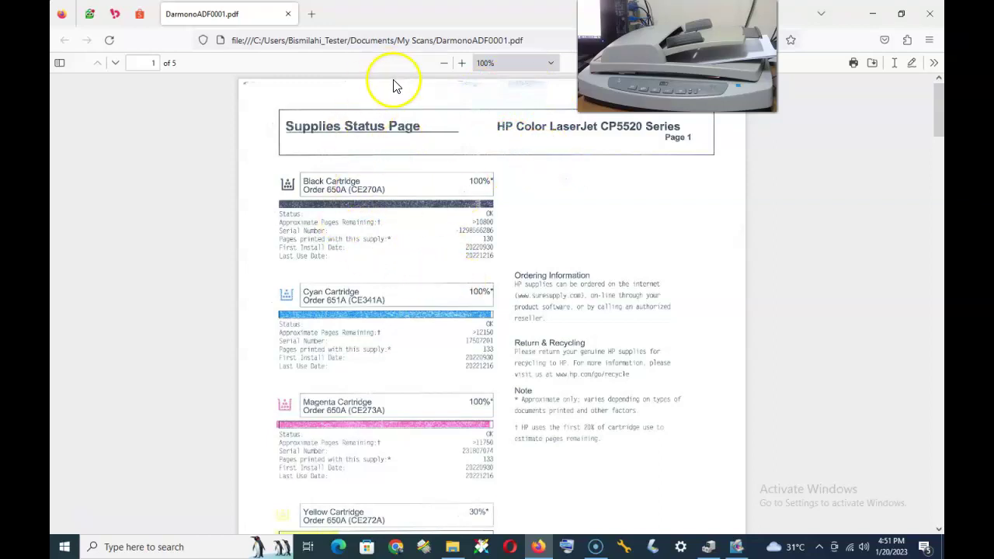
{"action": "scroll", "coordinate": [406, 243], "scroll_direction": "down", "scroll_amount": 5}
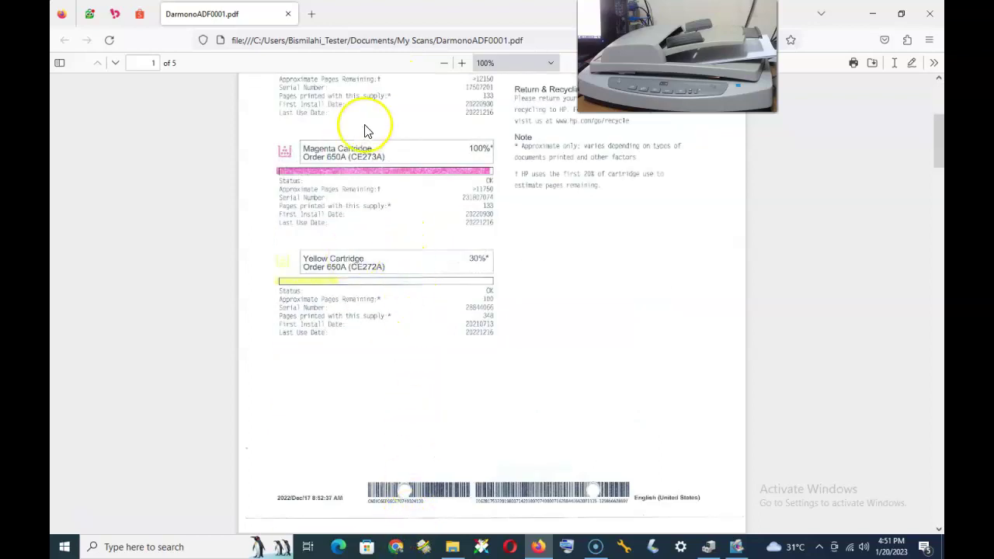
{"action": "scroll", "coordinate": [454, 277], "scroll_direction": "up", "scroll_amount": 3}
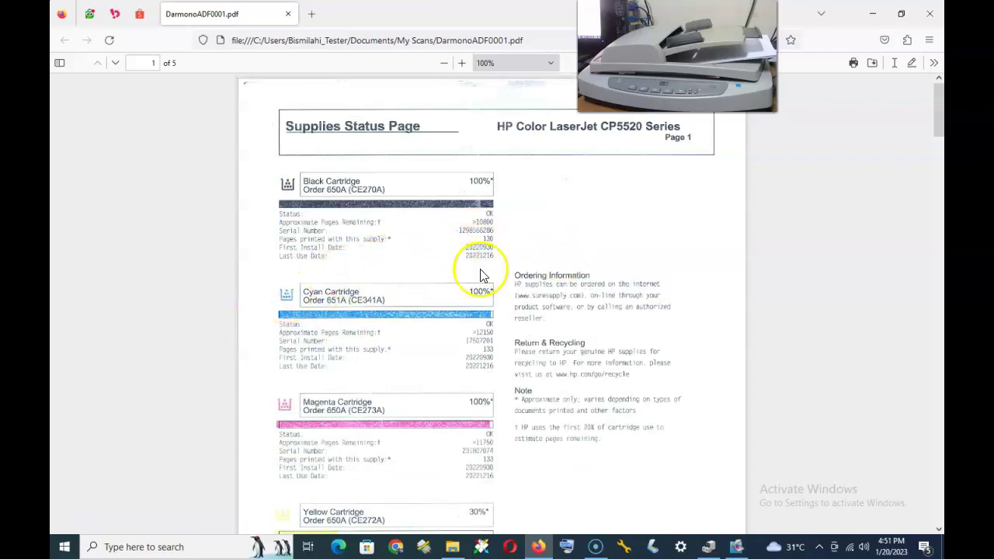
{"action": "scroll", "coordinate": [548, 274], "scroll_direction": "down", "scroll_amount": 7}
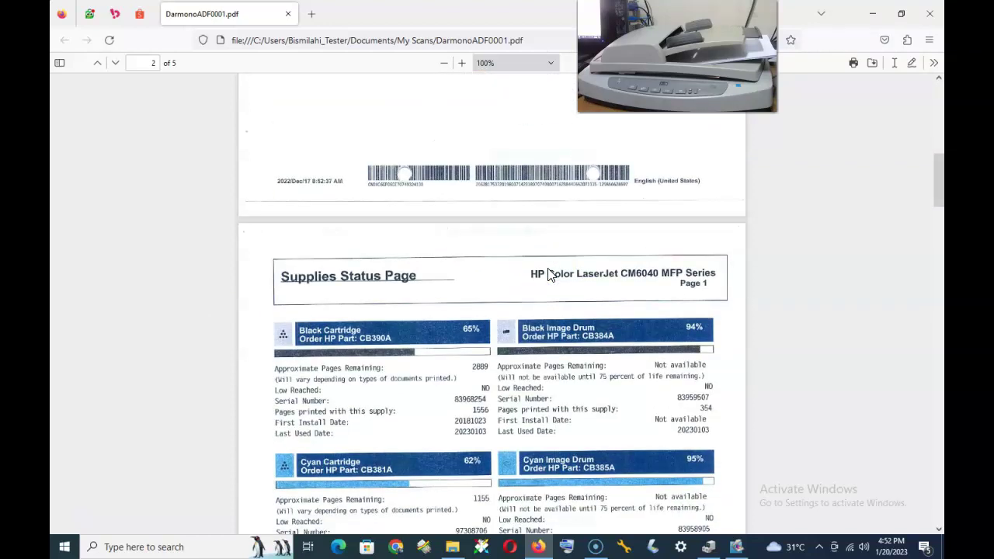
{"action": "scroll", "coordinate": [548, 274], "scroll_direction": "down", "scroll_amount": 3}
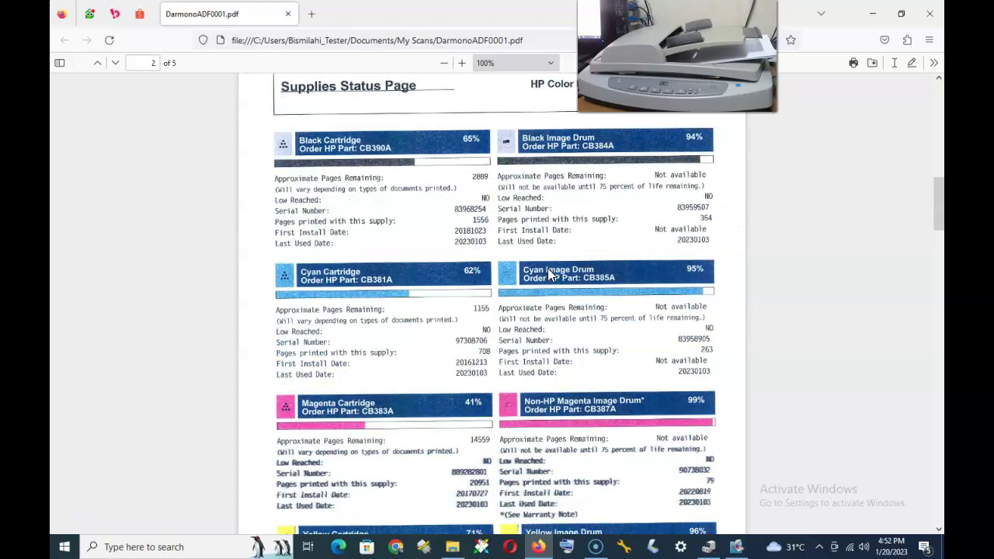
- Examine the scanned Windows printer test page and both paper path pages, including the streak along the page edge
{"action": "scroll", "coordinate": [527, 304], "scroll_direction": "down", "scroll_amount": 9}
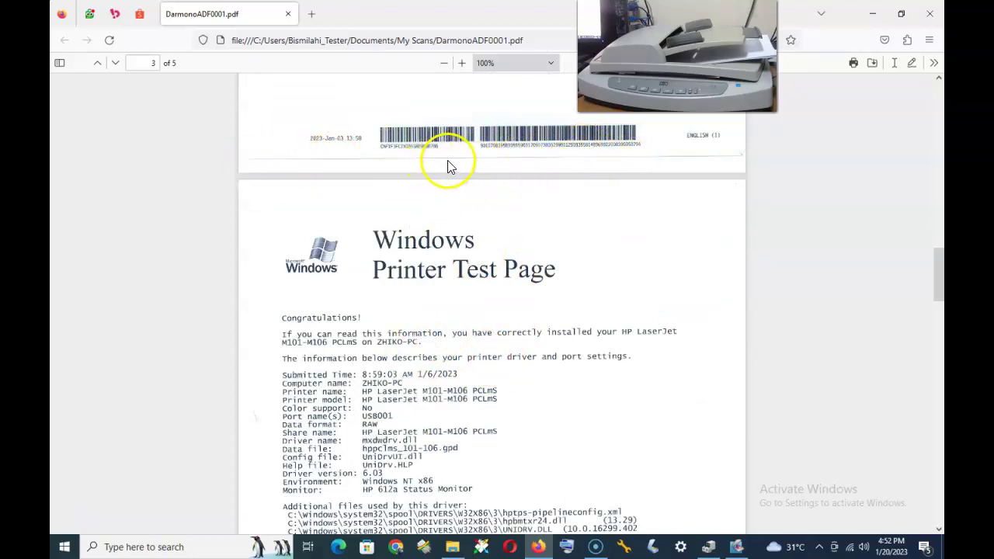
{"action": "scroll", "coordinate": [534, 322], "scroll_direction": "down", "scroll_amount": 8}
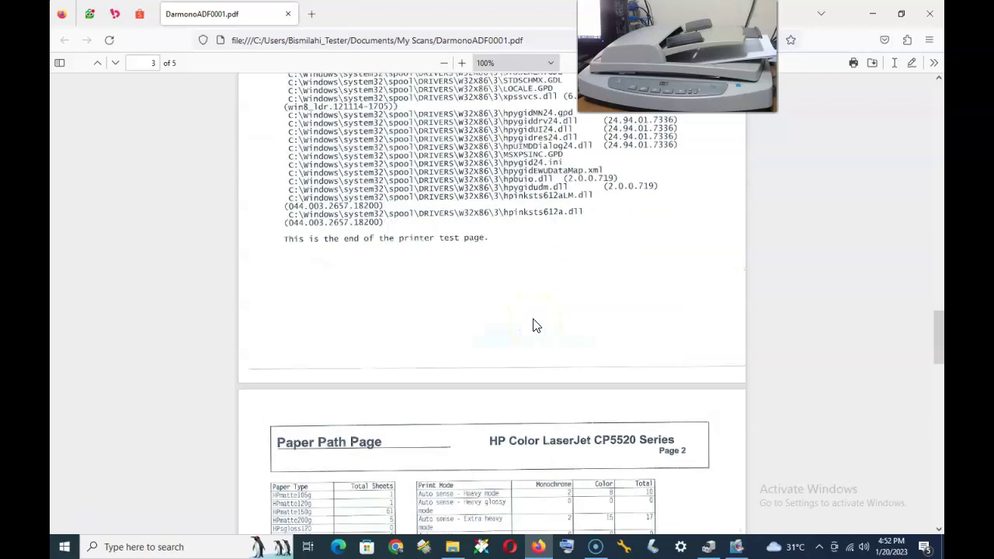
{"action": "scroll", "coordinate": [534, 326], "scroll_direction": "down", "scroll_amount": 3}
{"action": "scroll", "coordinate": [534, 326], "scroll_direction": "down", "scroll_amount": 3}
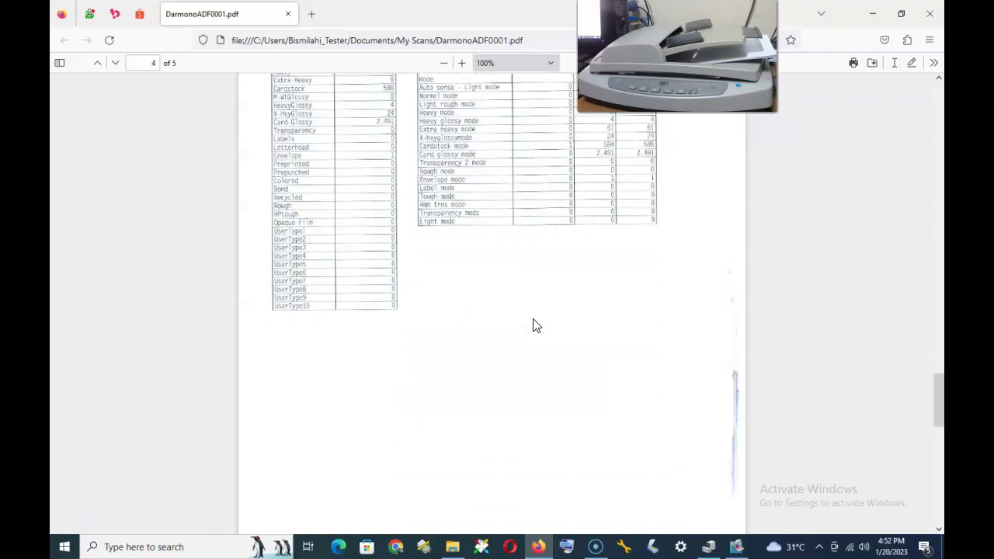
{"action": "scroll", "coordinate": [534, 326], "scroll_direction": "down", "scroll_amount": 4}
{"action": "scroll", "coordinate": [532, 326], "scroll_direction": "up", "scroll_amount": 3}
{"action": "left_click", "coordinate": [785, 338]}
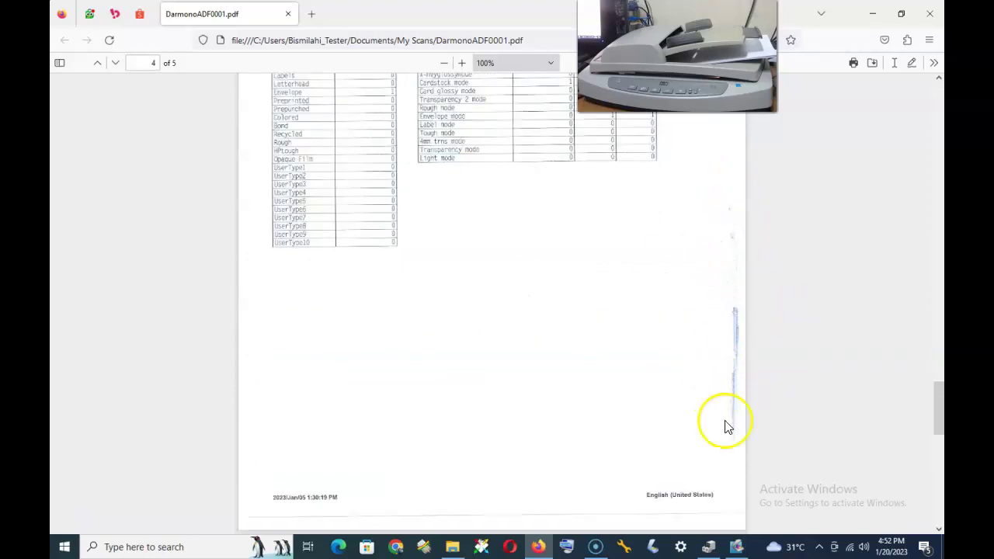
{"action": "scroll", "coordinate": [463, 298], "scroll_direction": "down", "scroll_amount": 3}
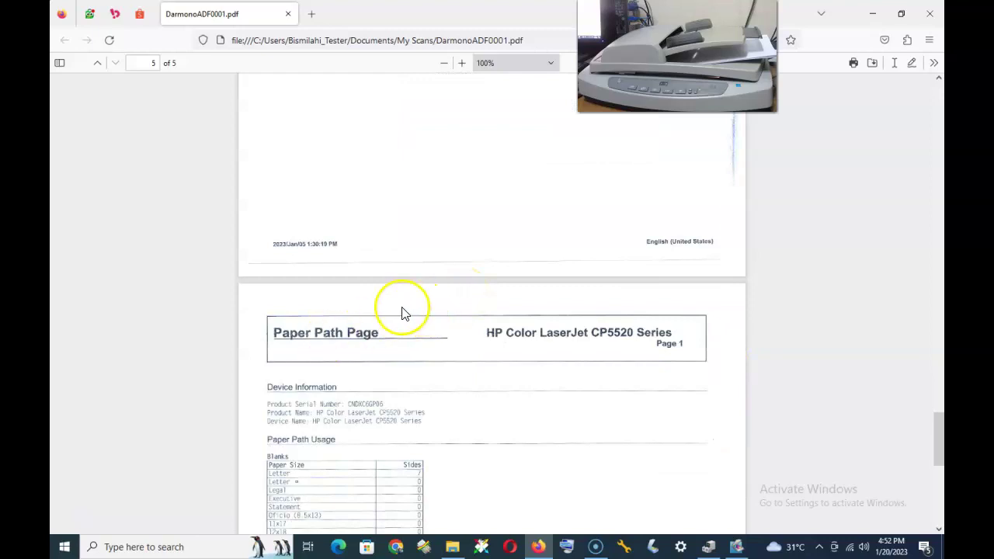
{"action": "scroll", "coordinate": [573, 287], "scroll_direction": "down", "scroll_amount": 4}
{"action": "scroll", "coordinate": [544, 299], "scroll_direction": "down", "scroll_amount": 2}
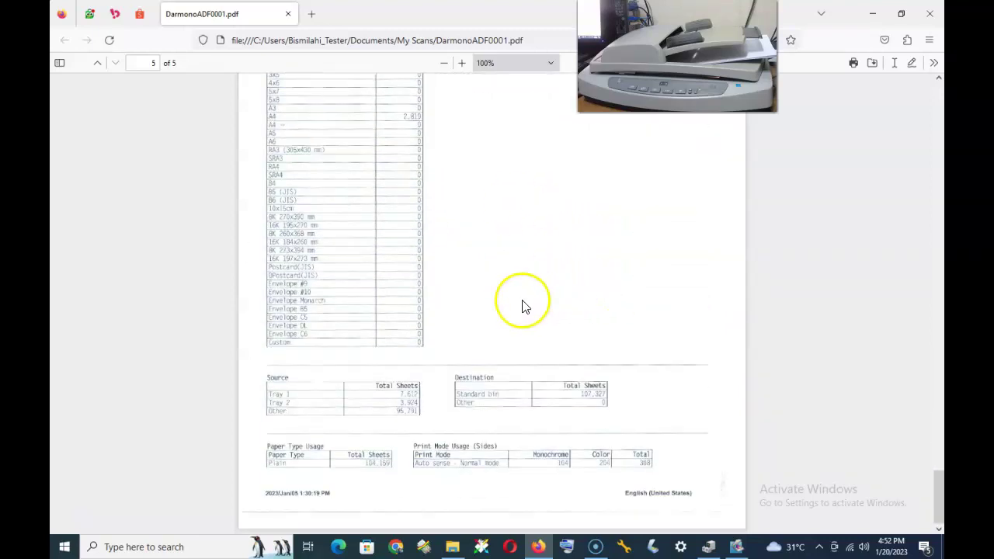
- Compare all five scanned pages once more from first to last, and close the PDF
{"action": "scroll", "coordinate": [498, 351], "scroll_direction": "up", "scroll_amount": 20}
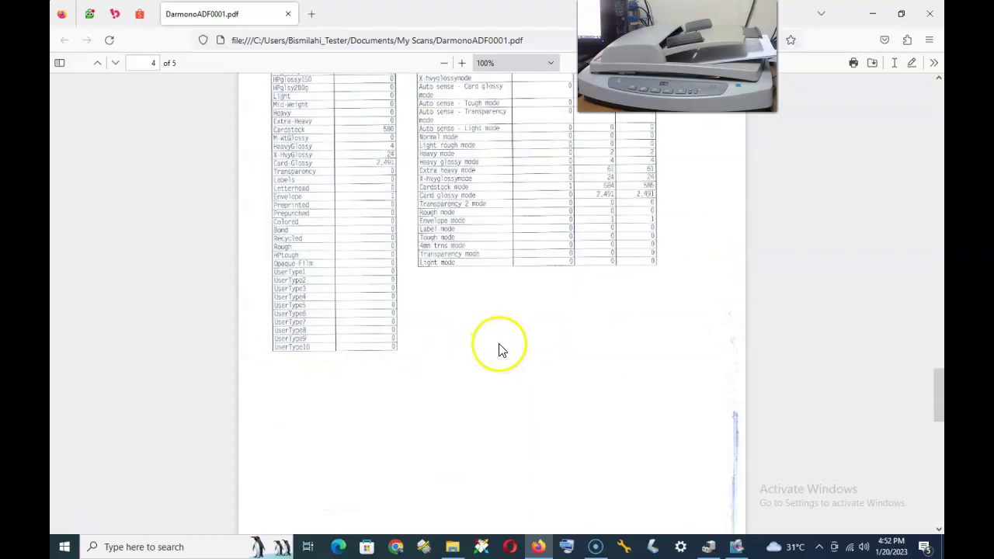
{"action": "scroll", "coordinate": [505, 261], "scroll_direction": "up", "scroll_amount": 8}
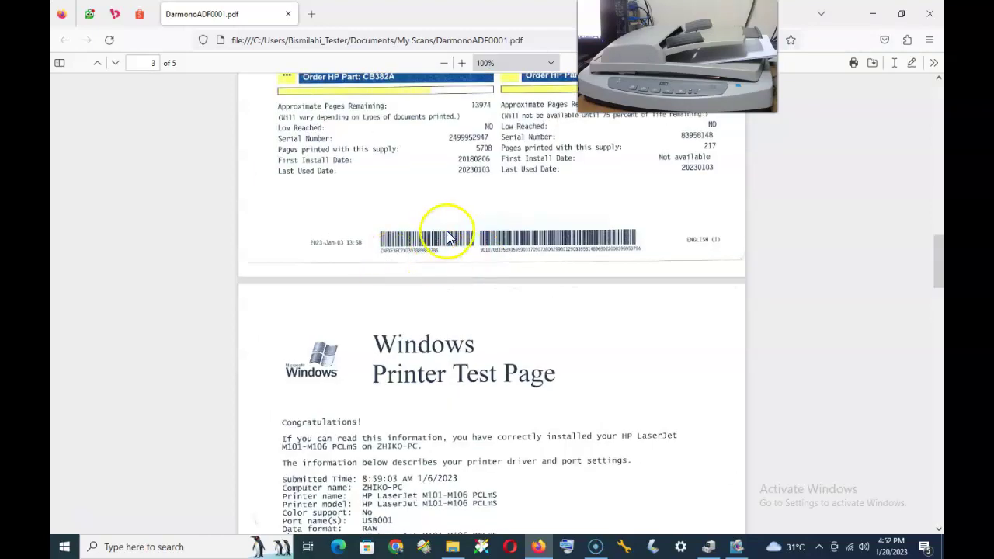
{"action": "scroll", "coordinate": [469, 288], "scroll_direction": "up", "scroll_amount": 12}
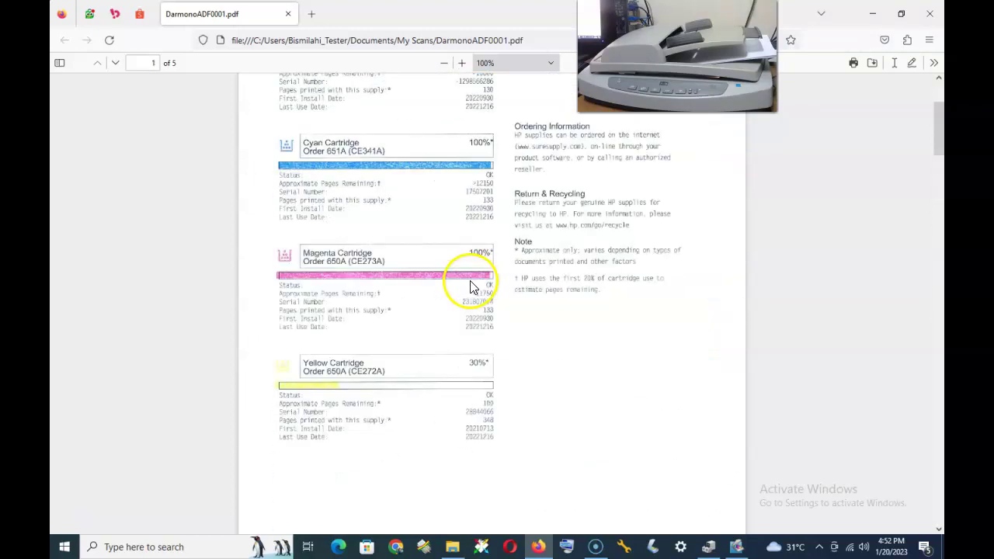
{"action": "scroll", "coordinate": [471, 279], "scroll_direction": "down", "scroll_amount": 20}
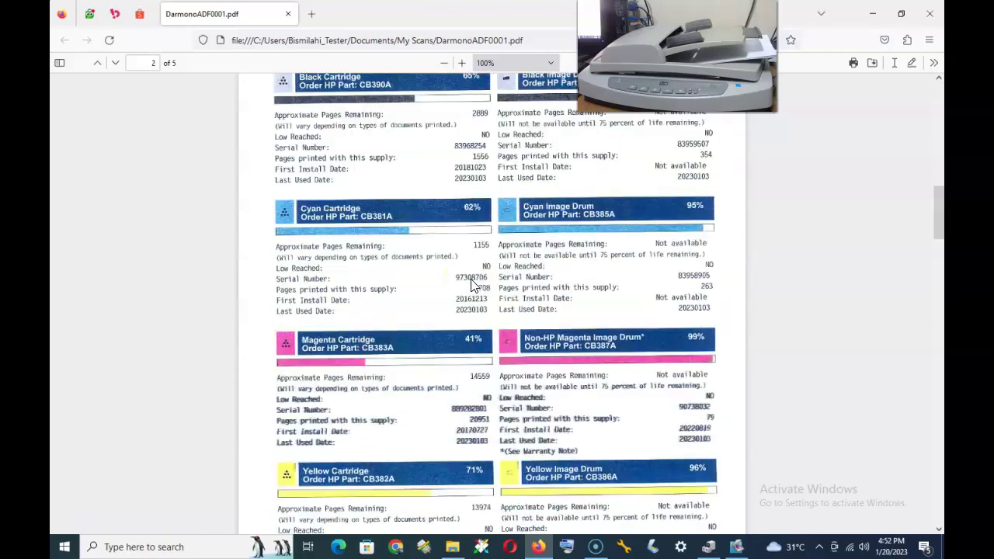
{"action": "scroll", "coordinate": [471, 279], "scroll_direction": "down", "scroll_amount": 15}
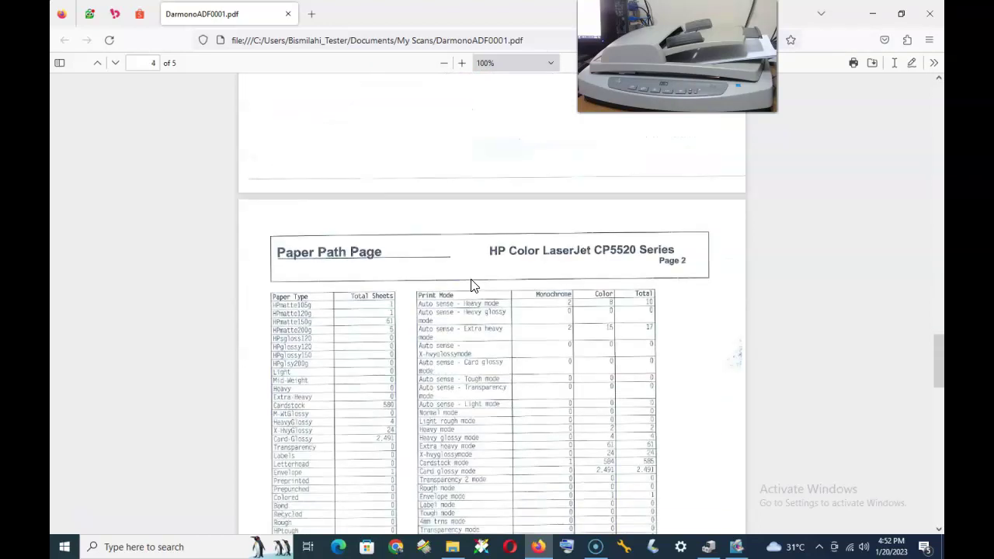
{"action": "scroll", "coordinate": [470, 286], "scroll_direction": "up", "scroll_amount": 5}
{"action": "scroll", "coordinate": [470, 286], "scroll_direction": "down", "scroll_amount": 5}
{"action": "scroll", "coordinate": [471, 284], "scroll_direction": "down", "scroll_amount": 5}
{"action": "left_click", "coordinate": [470, 314]}
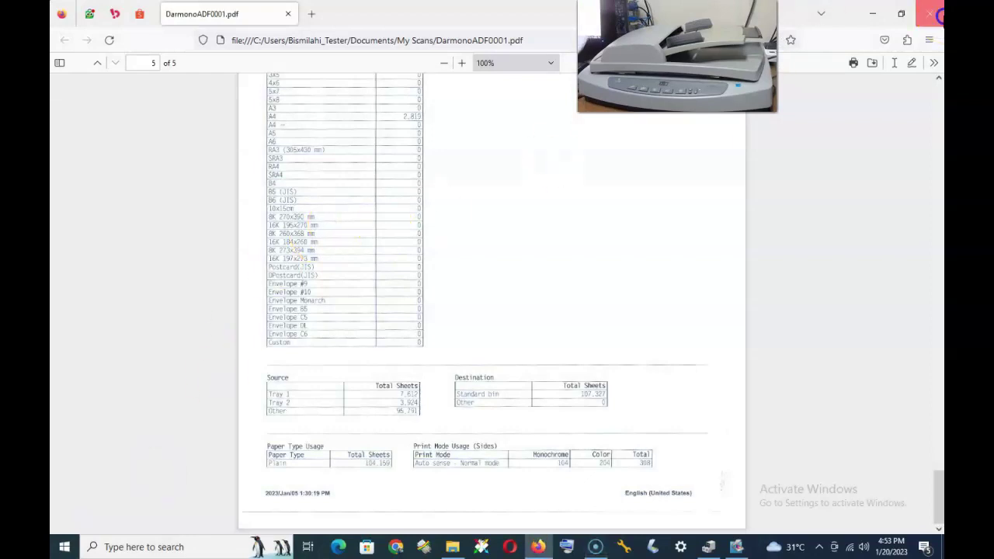
{"action": "left_click", "coordinate": [930, 13]}
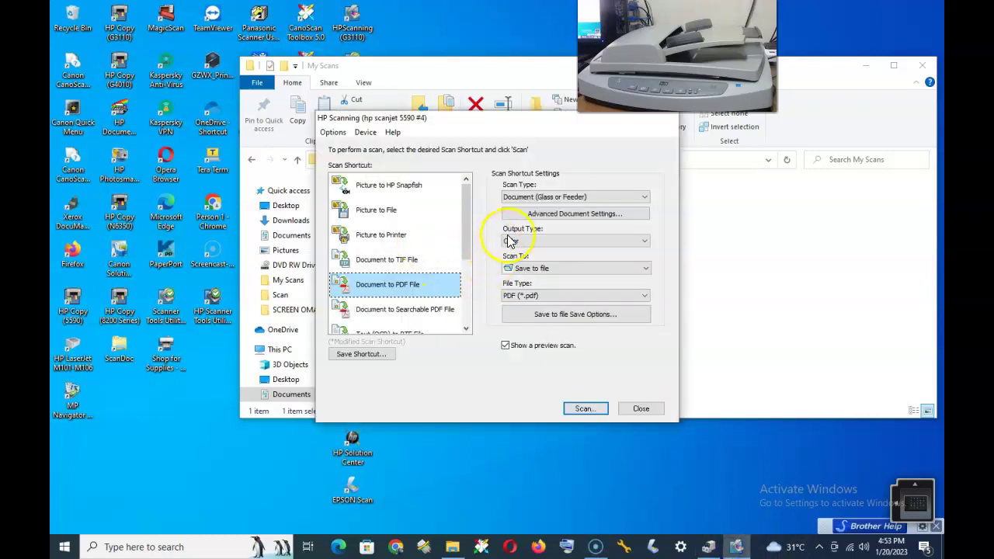
- Set the output resolution to 300 ppi in the advanced settings of the Document to PDF File shortcut
{"action": "left_click", "coordinate": [517, 214]}
{"action": "left_click", "coordinate": [388, 204]}
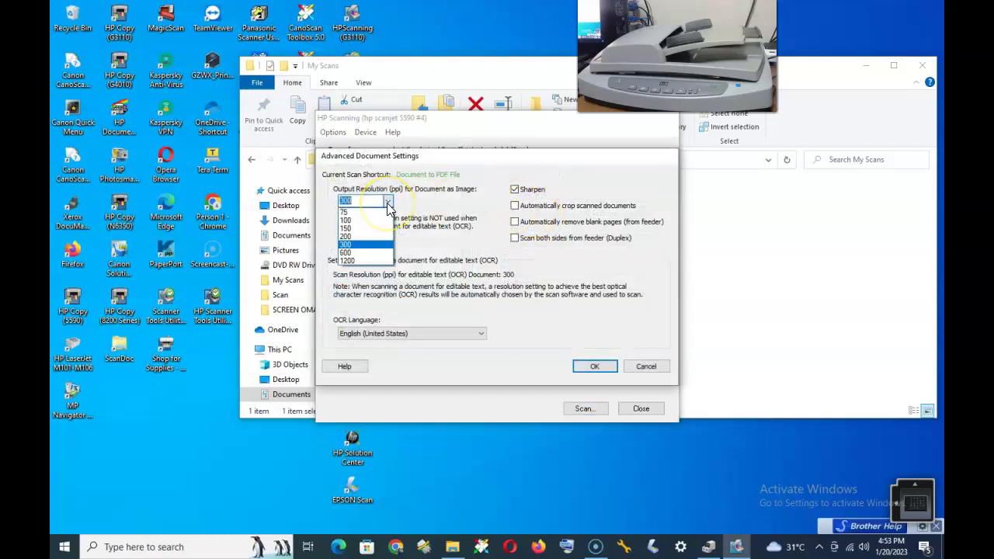
{"action": "left_click", "coordinate": [347, 244]}
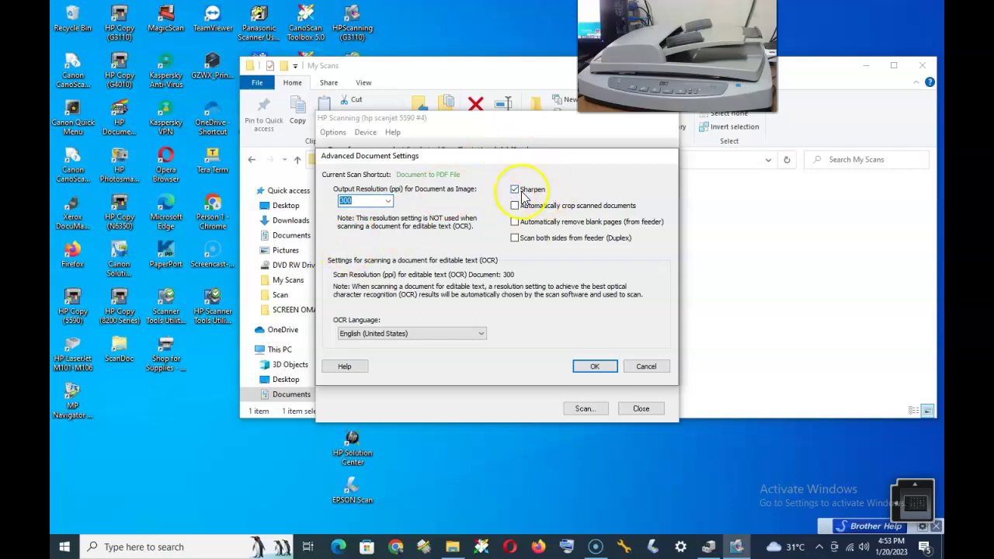
{"action": "left_click", "coordinate": [596, 369]}
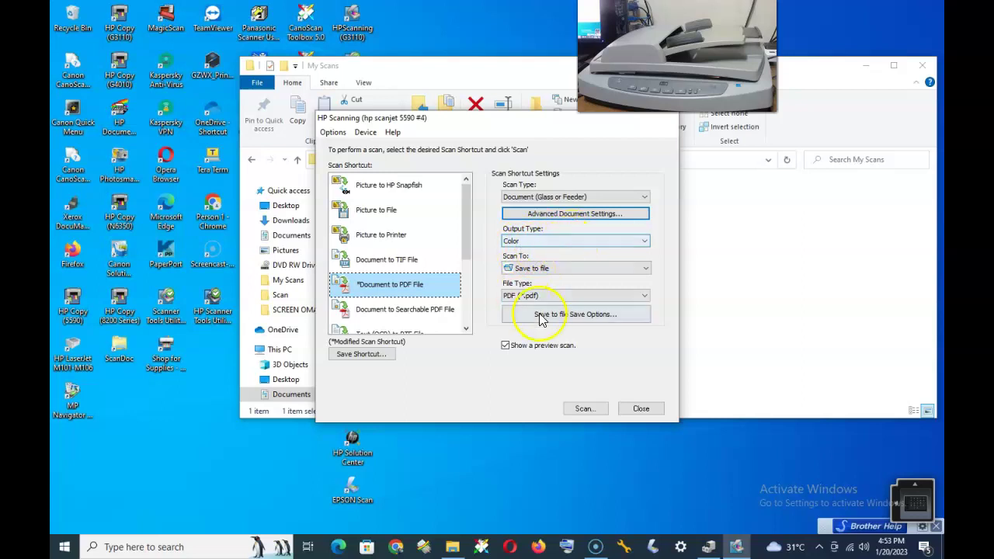
- Start the color PDF scan with a new base file name, saving to the My Scans folder
{"action": "left_click", "coordinate": [583, 409]}
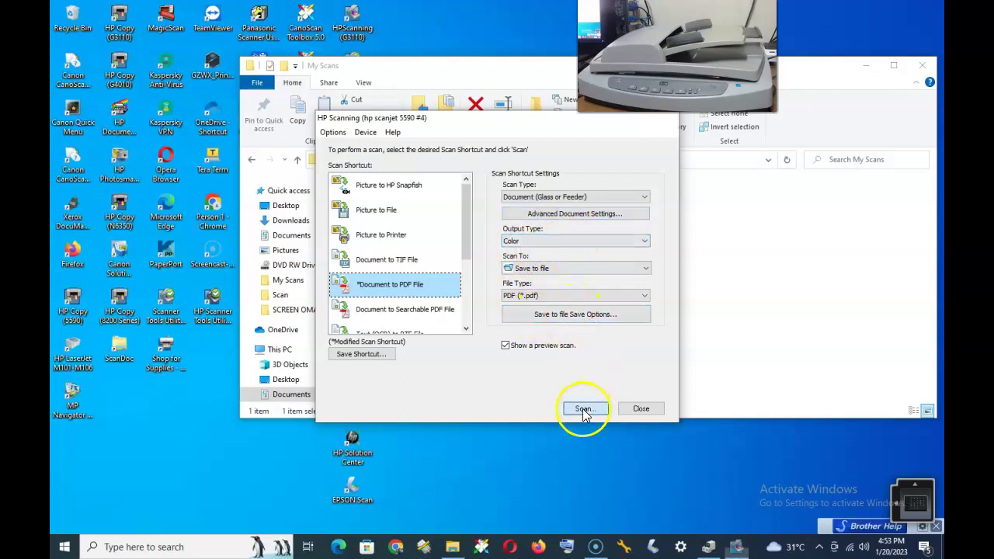
{"action": "left_click_drag", "start_coordinate": [395, 240], "coordinate": [277, 242]}
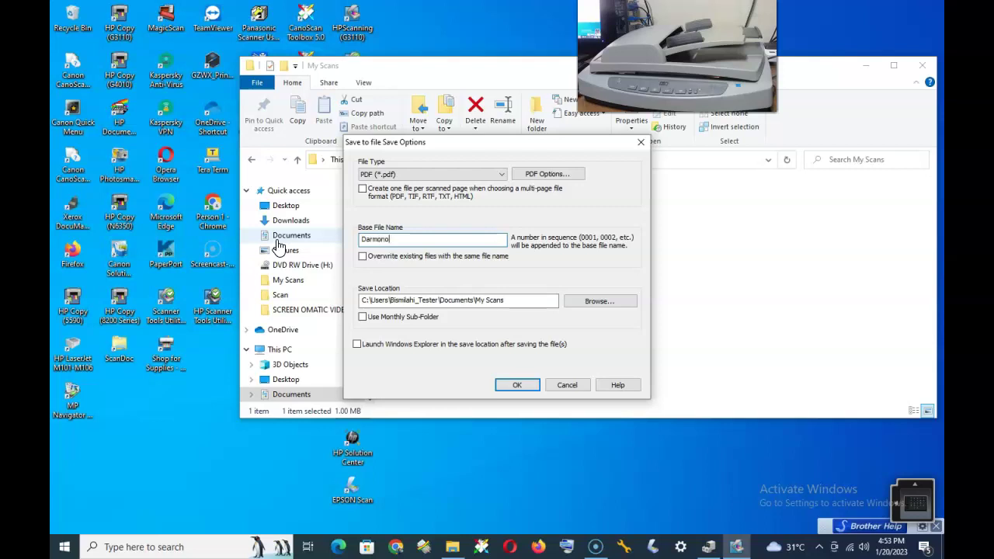
{"action": "left_click", "coordinate": [517, 385]}
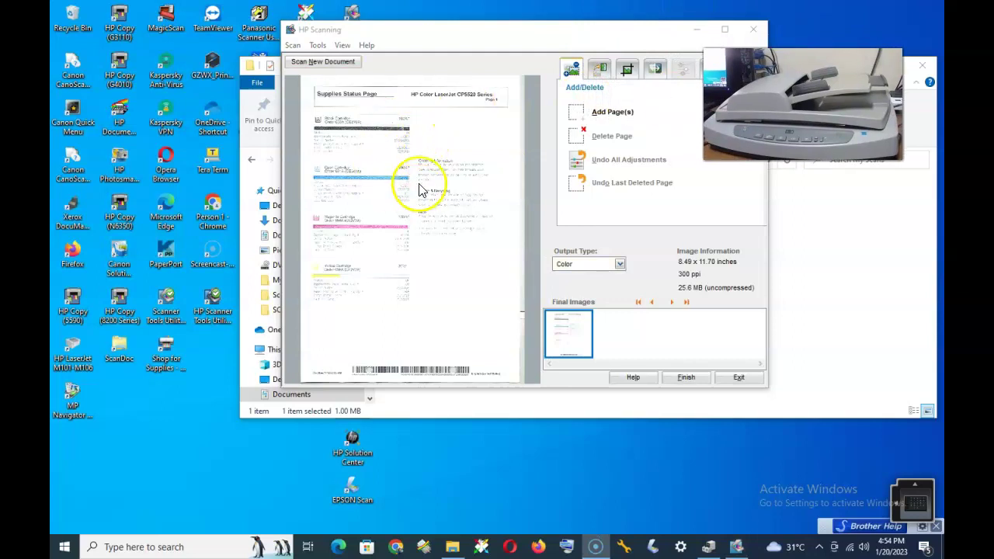
- Crop the scanned supplies status page to about 8.28 x 11.61 inches and finish the scan to save it as PDF
{"action": "left_click", "coordinate": [627, 71]}
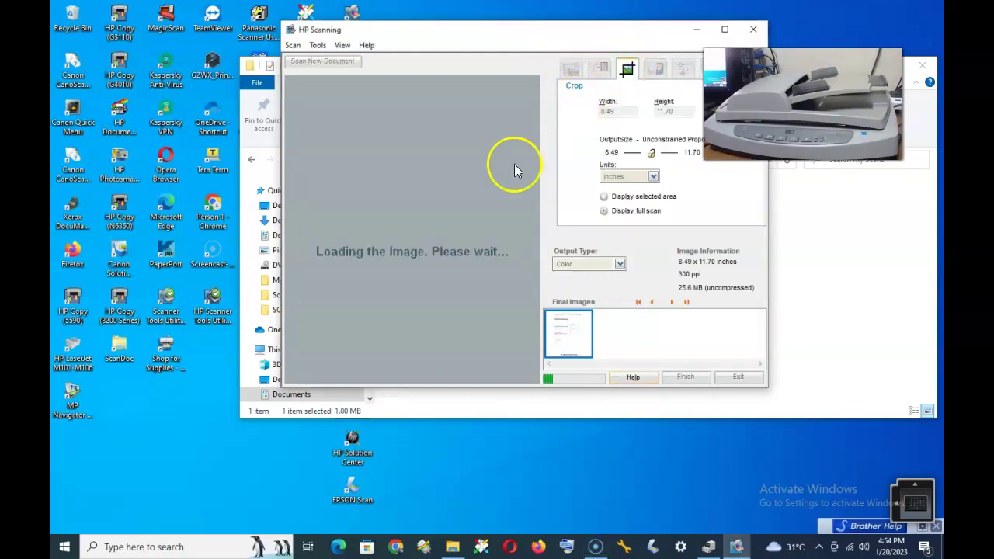
{"action": "left_click_drag", "start_coordinate": [524, 228], "coordinate": [520, 229]}
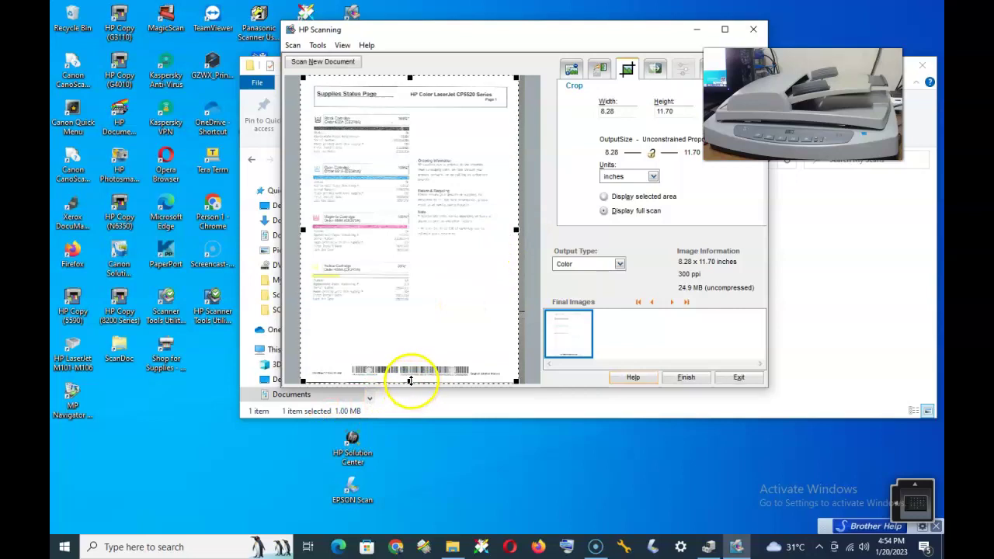
{"action": "left_click_drag", "start_coordinate": [410, 381], "coordinate": [409, 378]}
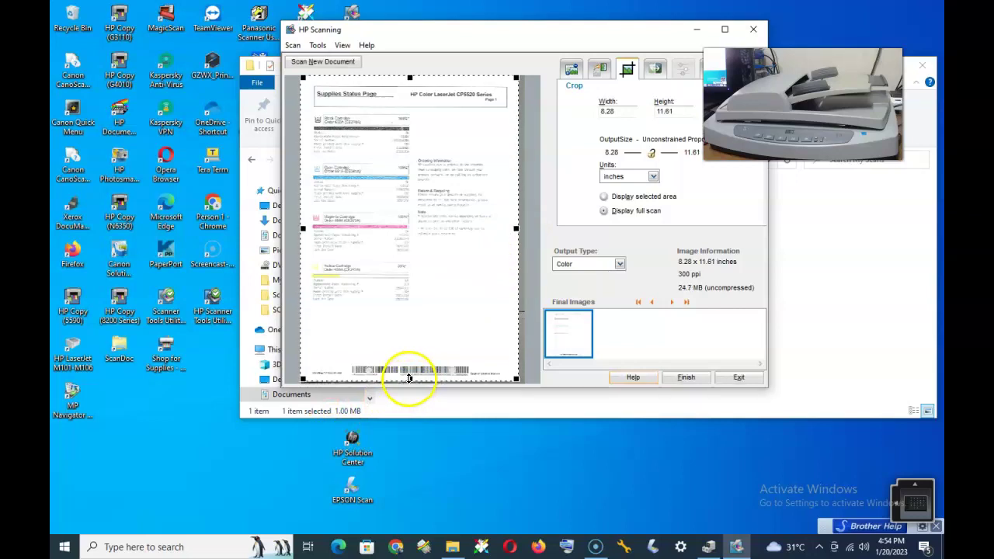
{"action": "left_click", "coordinate": [685, 380]}
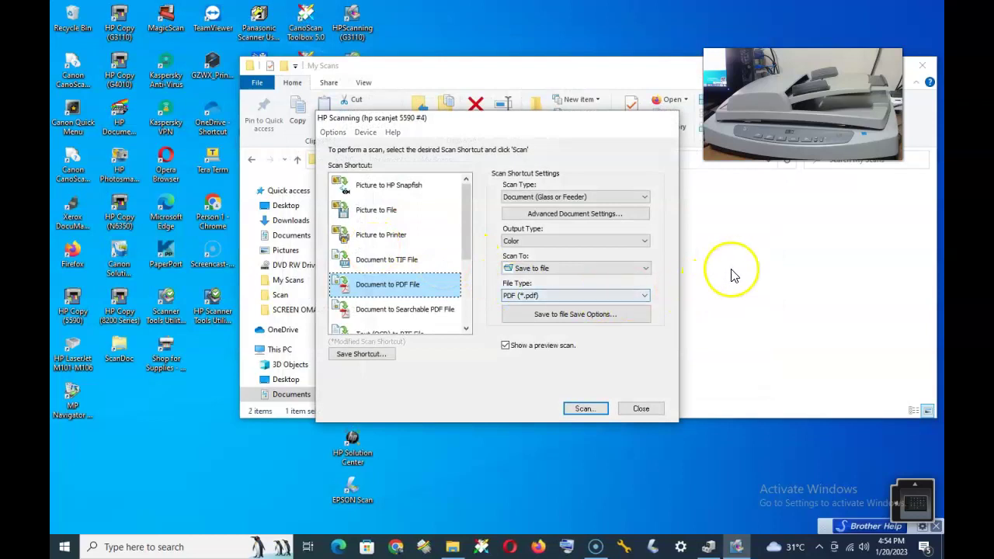
- Open the new single-page PDF from the My Scans folder and examine the supplies status page from header to barcode
{"action": "left_click", "coordinate": [732, 273]}
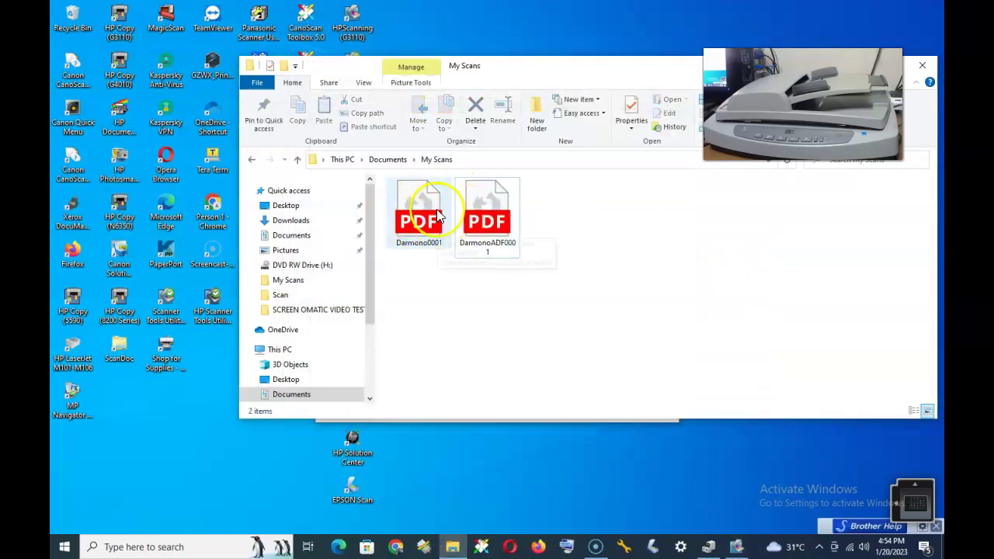
{"action": "left_click", "coordinate": [420, 230]}
{"action": "double_click", "coordinate": [420, 229]}
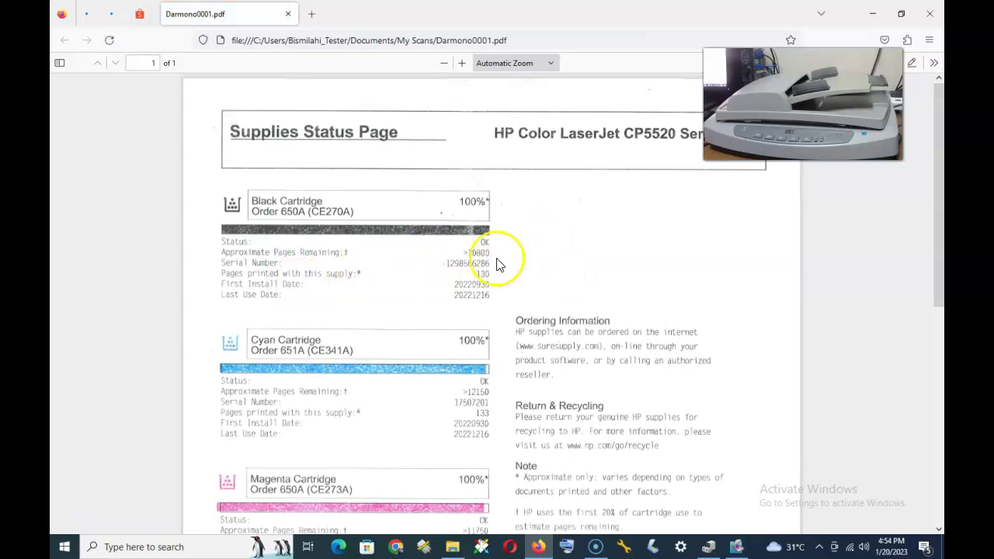
{"action": "scroll", "coordinate": [517, 262], "scroll_direction": "down", "scroll_amount": 5}
{"action": "scroll", "coordinate": [520, 264], "scroll_direction": "up", "scroll_amount": 5}
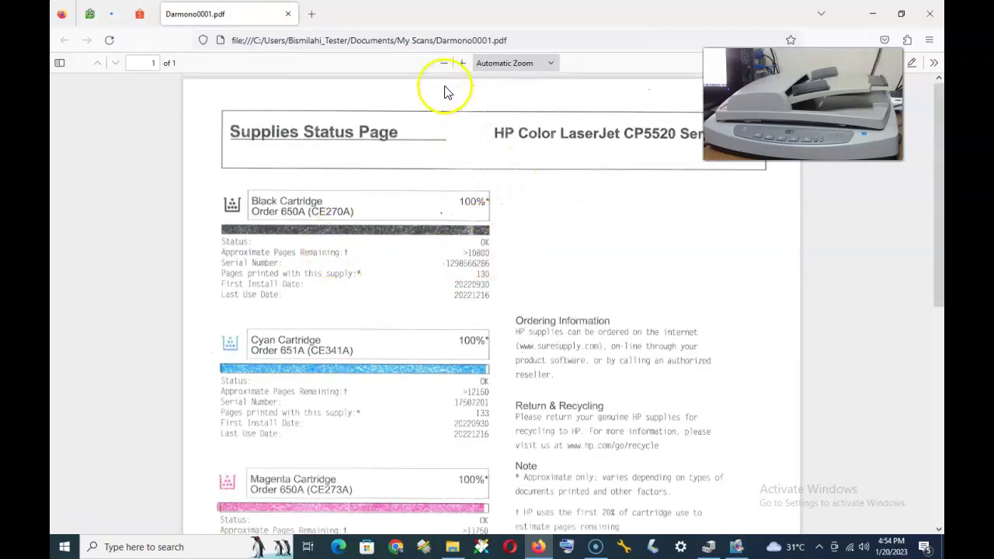
{"action": "scroll", "coordinate": [440, 462], "scroll_direction": "down", "scroll_amount": 5}
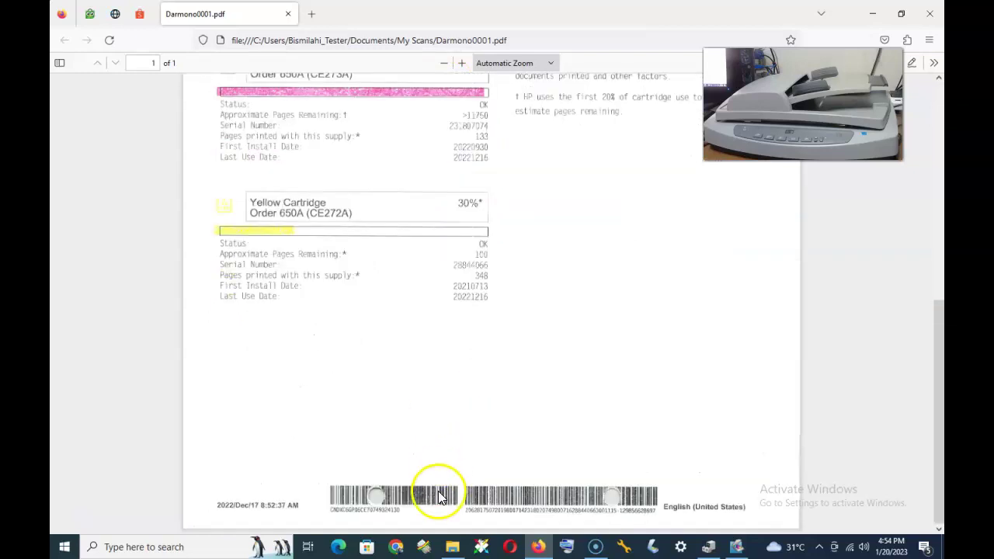
{"action": "scroll", "coordinate": [458, 295], "scroll_direction": "up", "scroll_amount": 5}
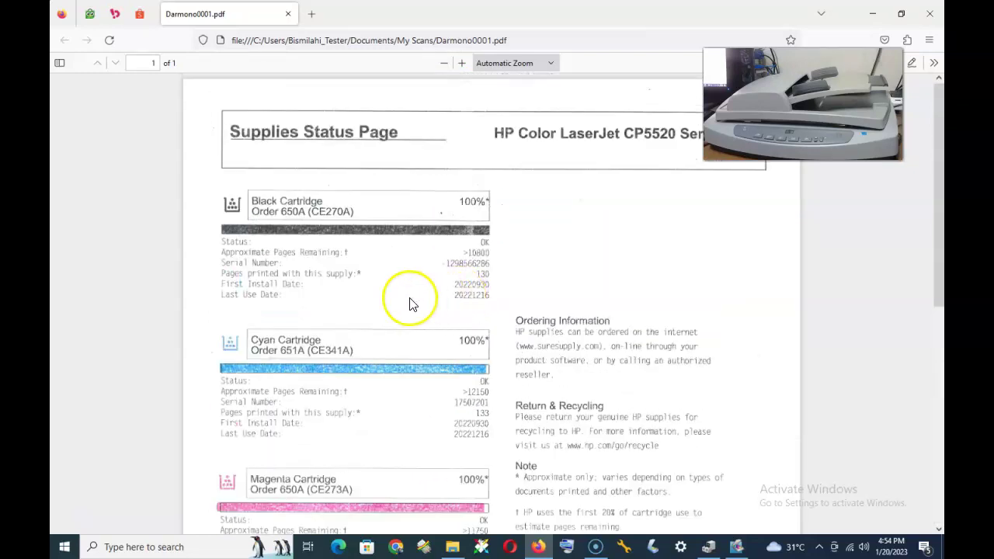